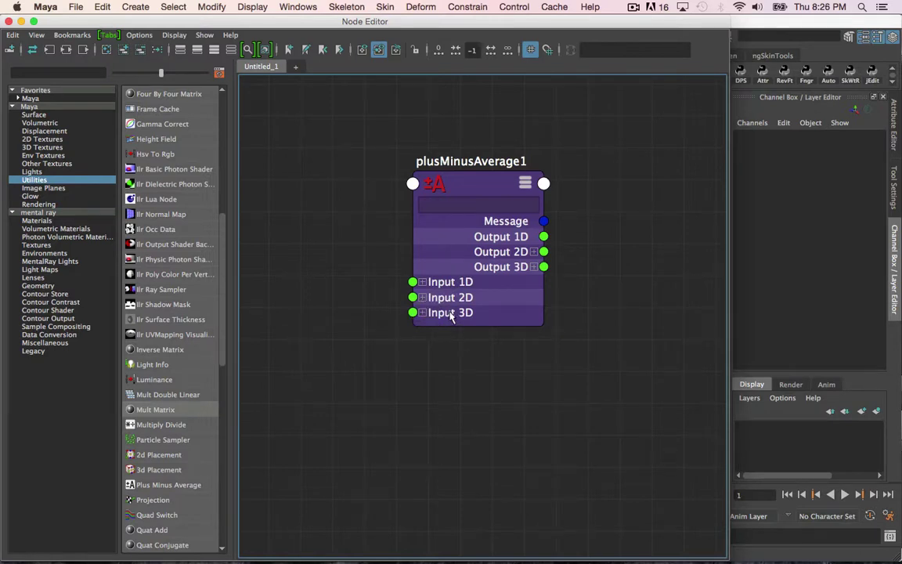
- Expand plusMinusAverage1's Input 1D, Input 2D[0] and Input 3D[0] into their entries and x, y, z components
click(422, 282)
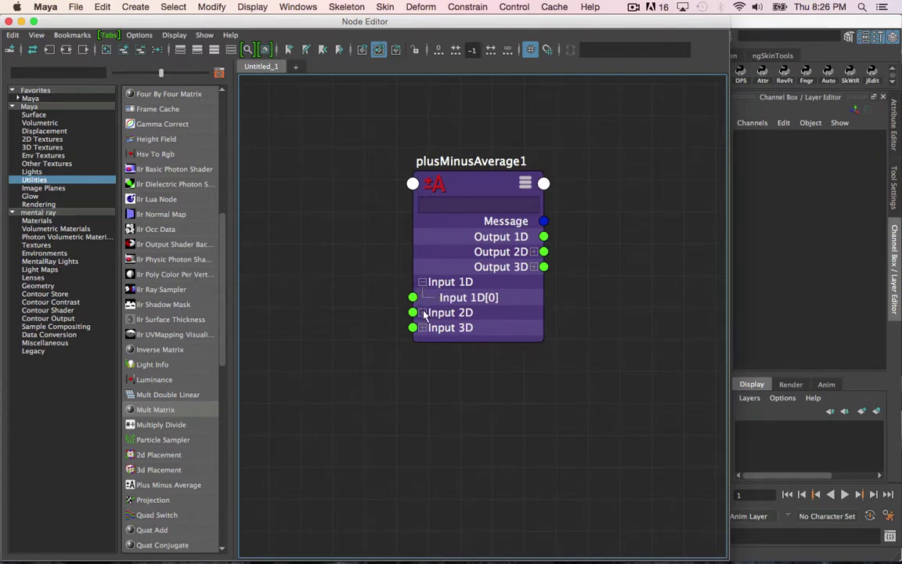
click(422, 313)
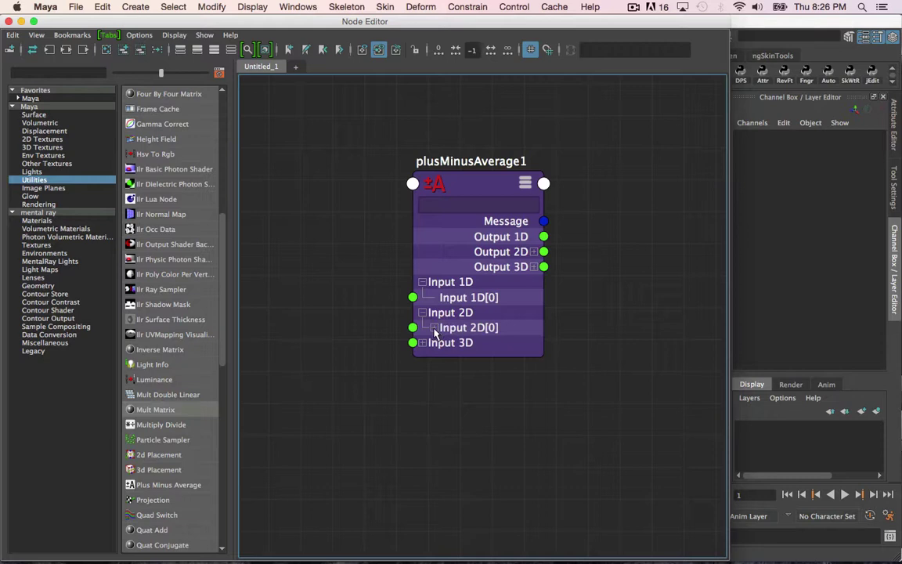
click(434, 329)
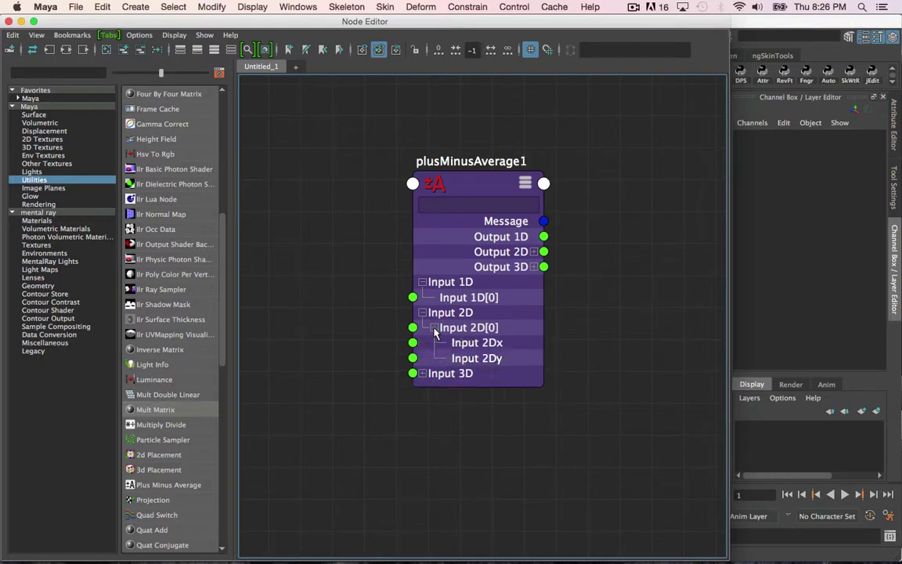
click(423, 374)
key(Delete)
click(435, 391)
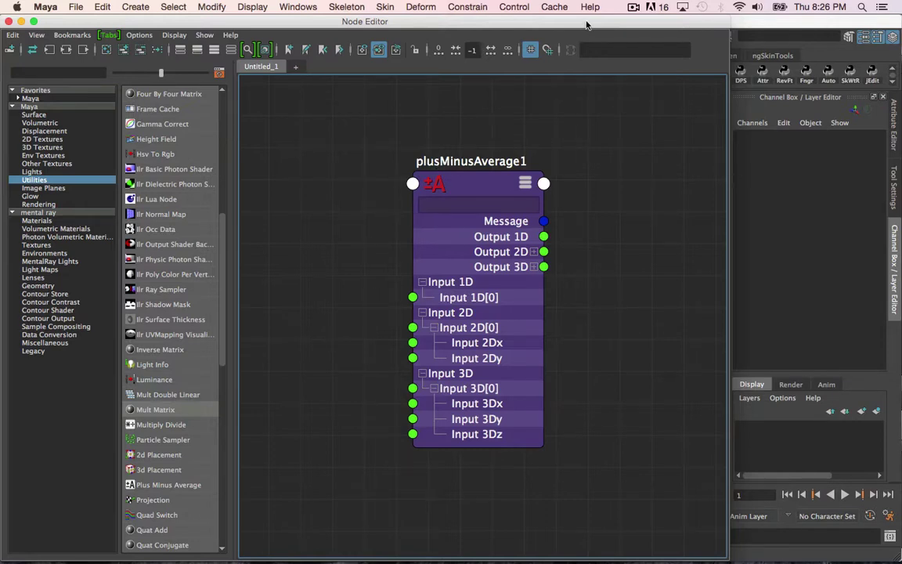
- Show plusMinusAverage1 in the Attribute Editor and keep its Operation on Sum
drag(586, 25, 470, 25)
click(364, 185)
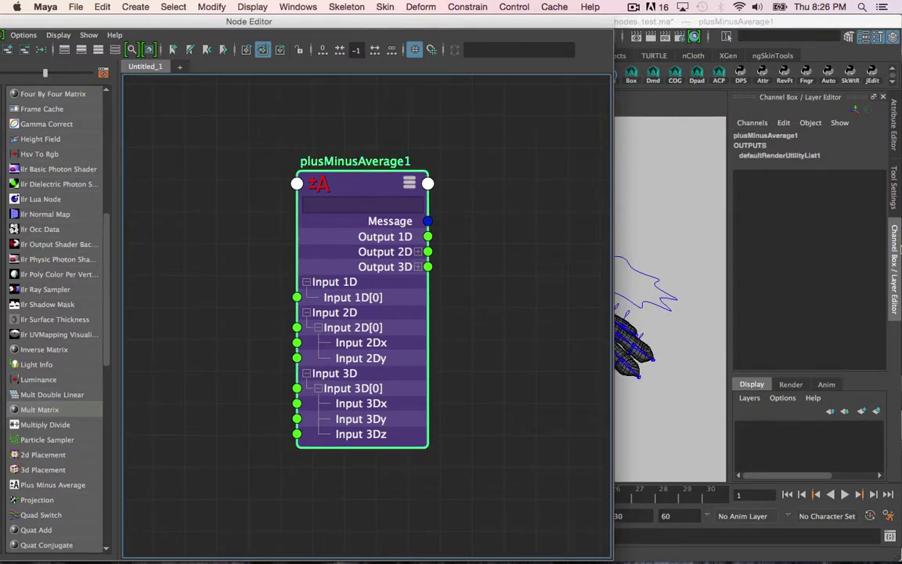
key(ctrl+a)
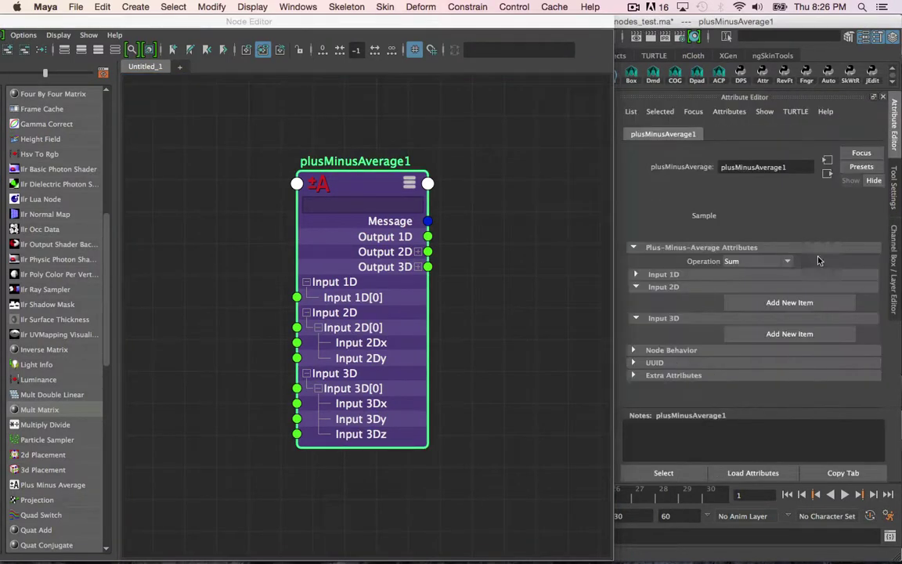
click(756, 262)
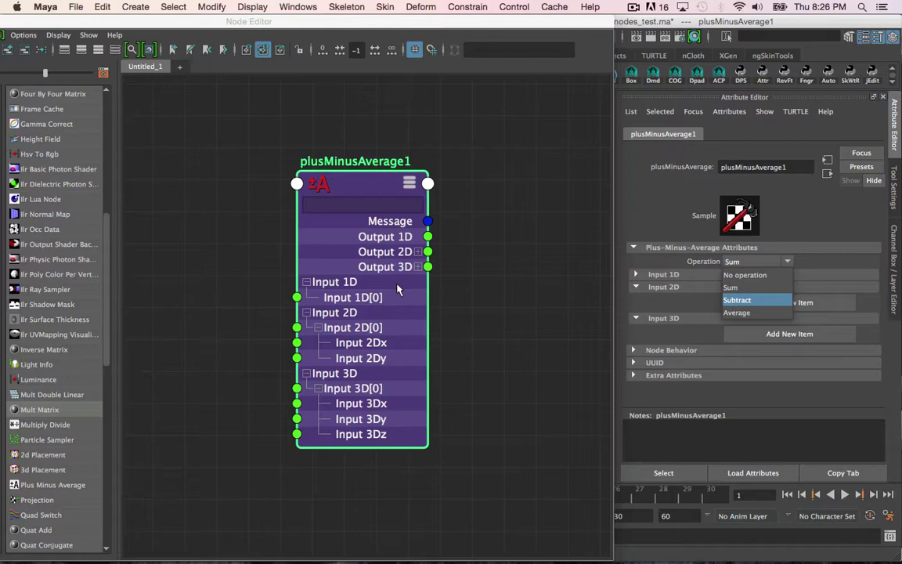
click(322, 205)
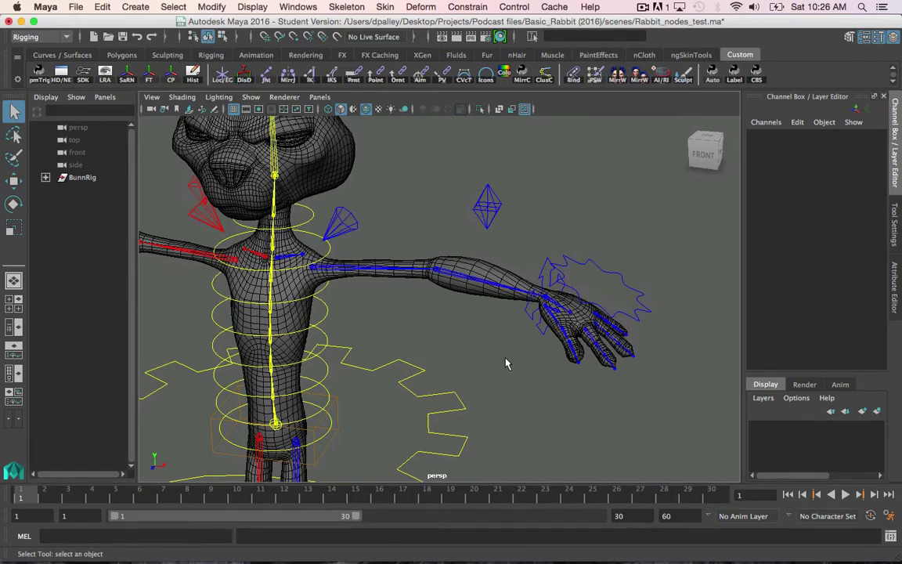
- Test-move the arm's IK control, then undo the move
alt+drag(500, 346, 469, 260)
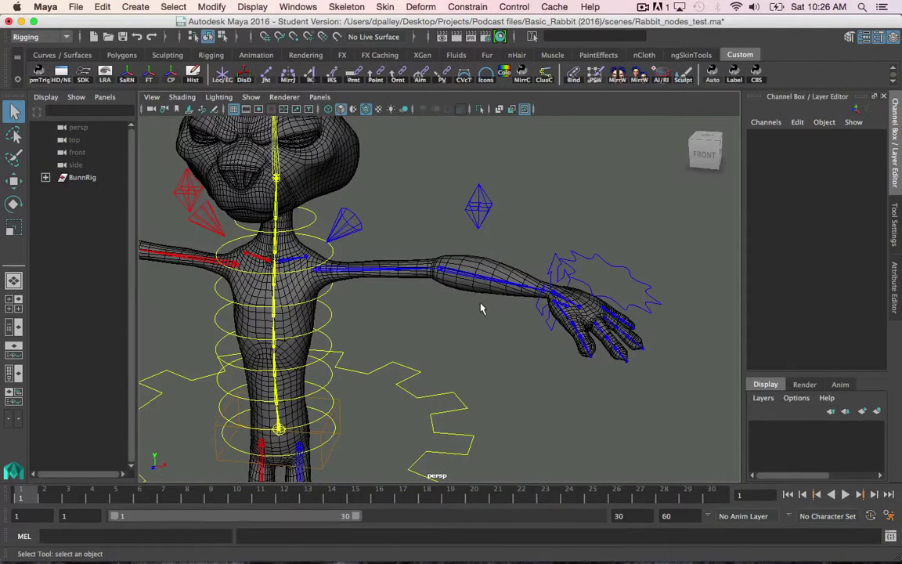
alt+drag(423, 308, 480, 342)
click(584, 292)
key(w)
key(z)
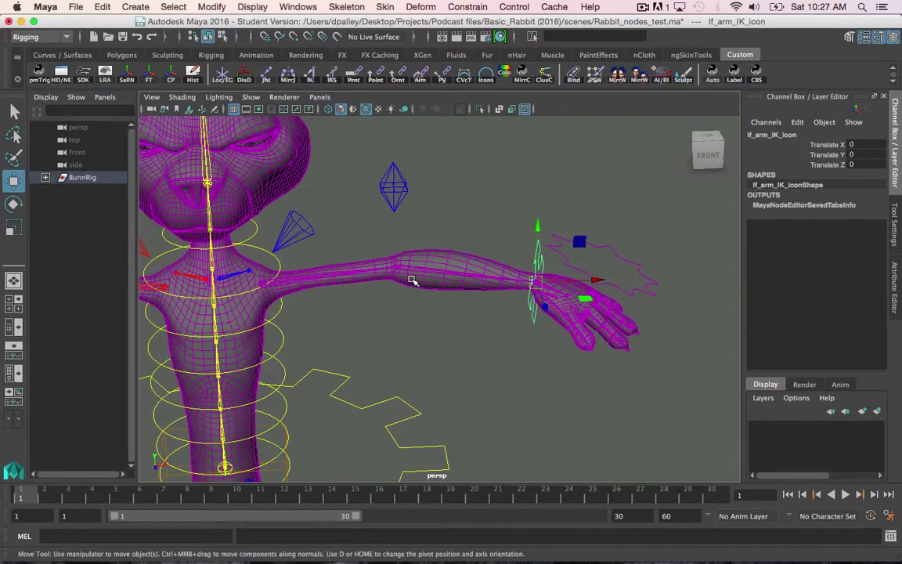
- Select the elbow lf_arm2_bind and wrist lf_arm3_trash joints together
click(361, 288)
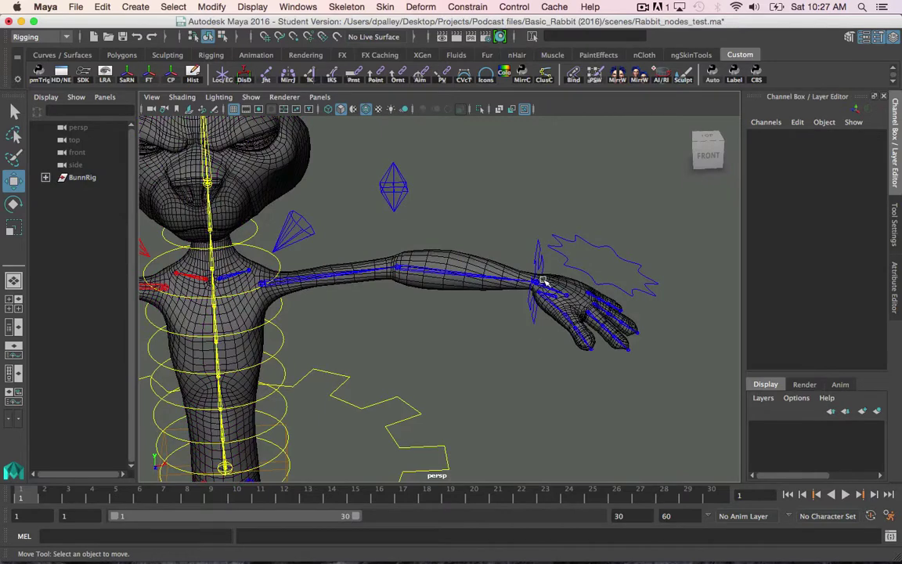
alt+drag(472, 270, 463, 269)
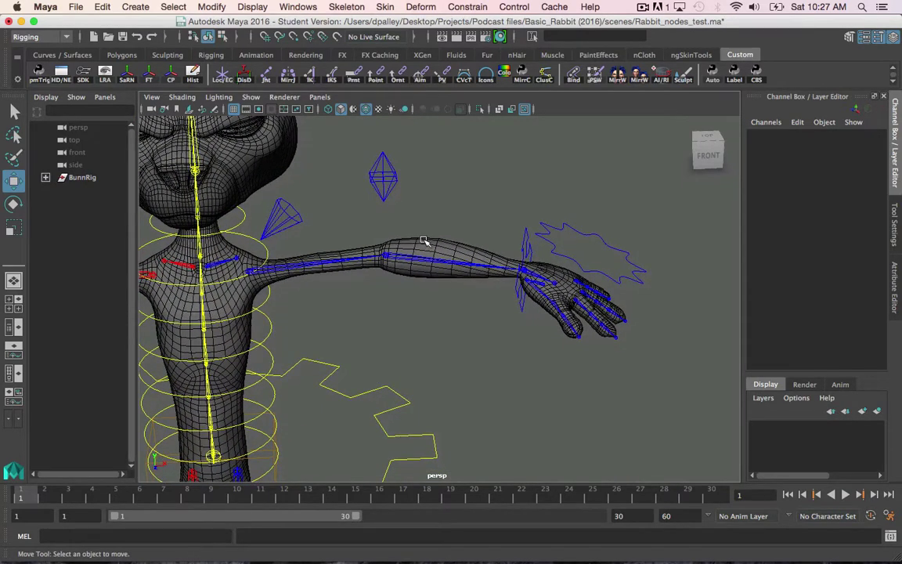
click(382, 249)
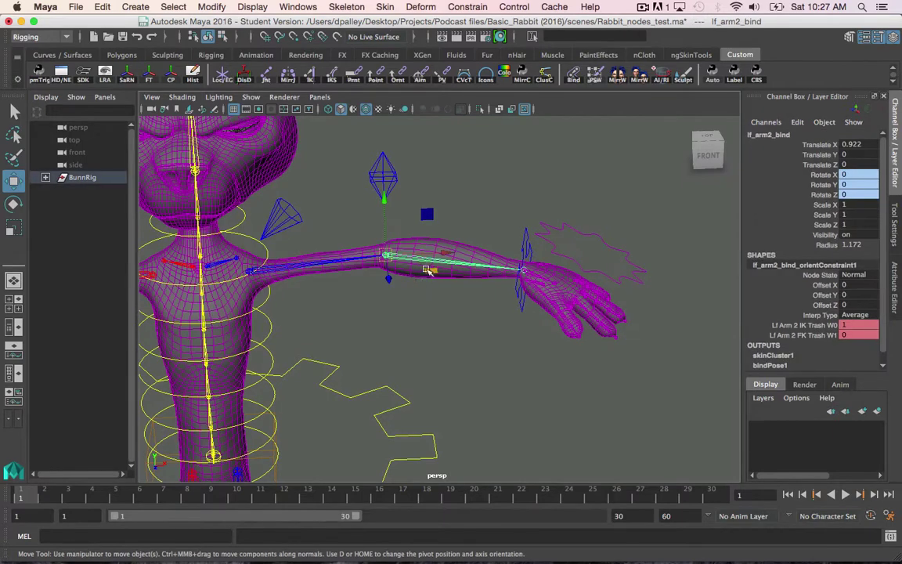
key(Down)
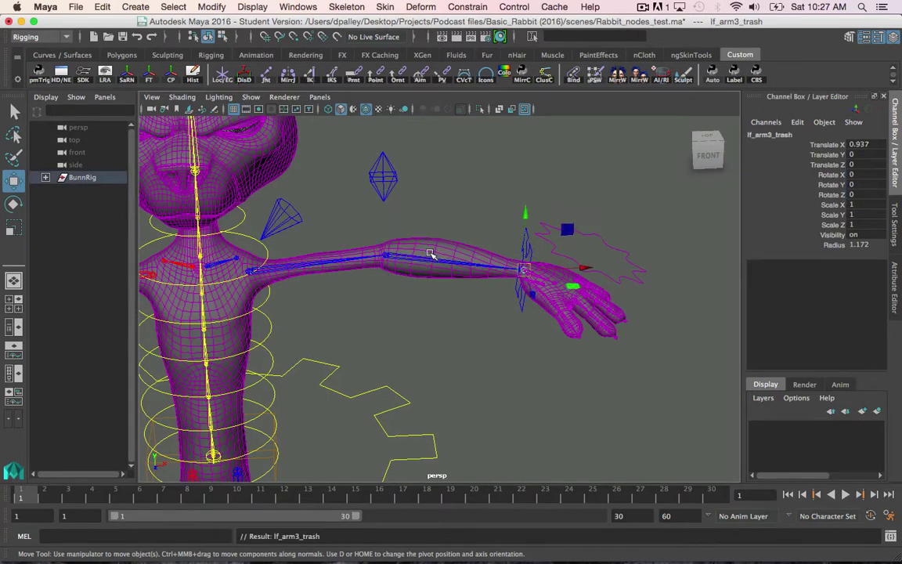
alt+drag(527, 269, 518, 273)
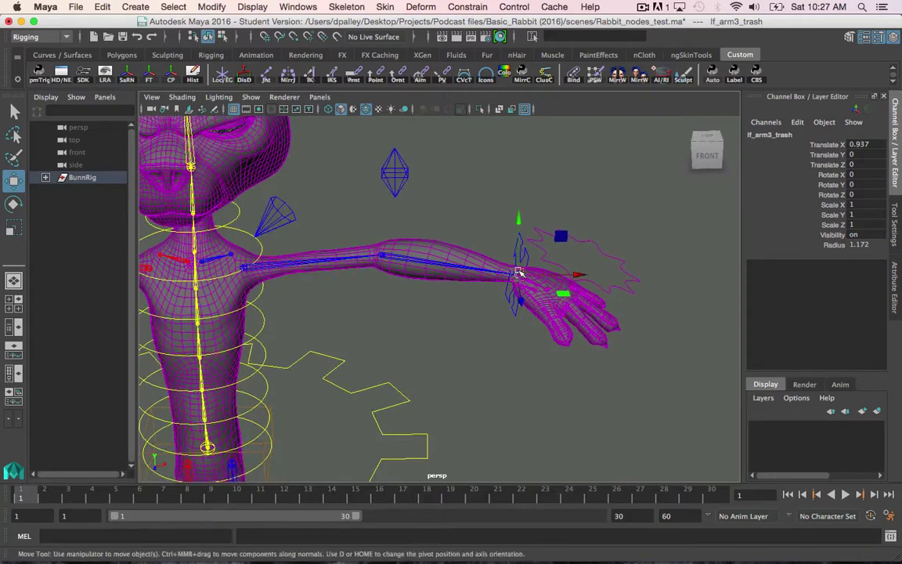
click(445, 268)
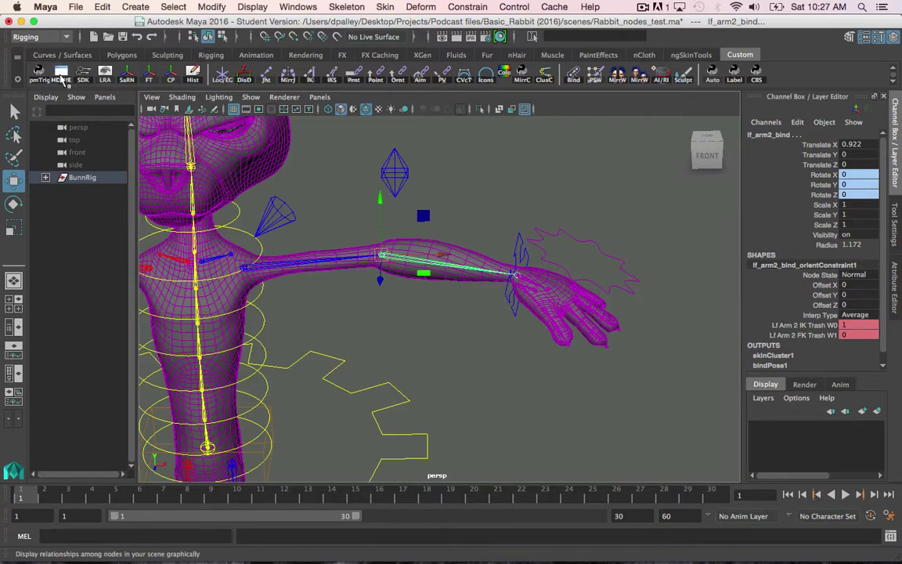
- Load the selected elbow and wrist joints into a Node Editor graph
click(298, 6)
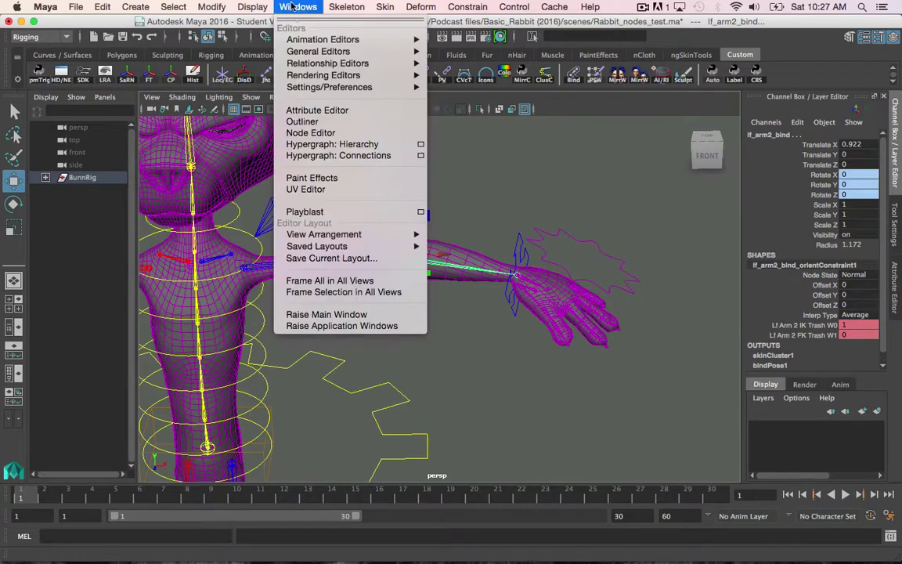
click(310, 132)
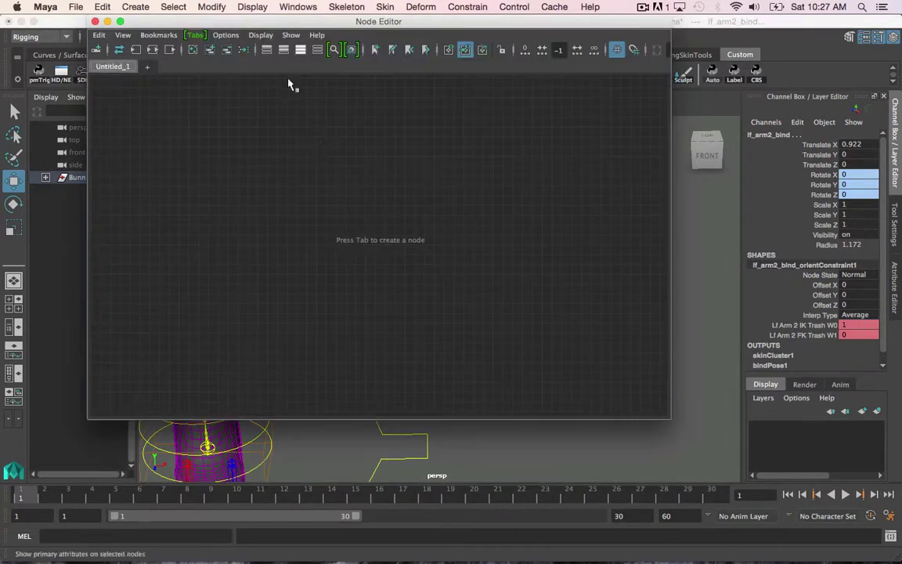
click(210, 51)
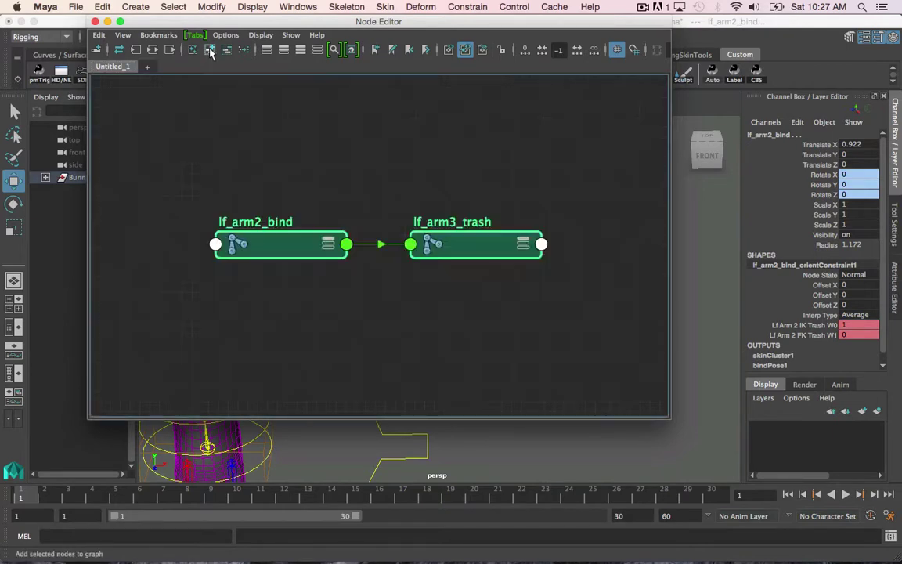
scroll(374, 258, down, 3)
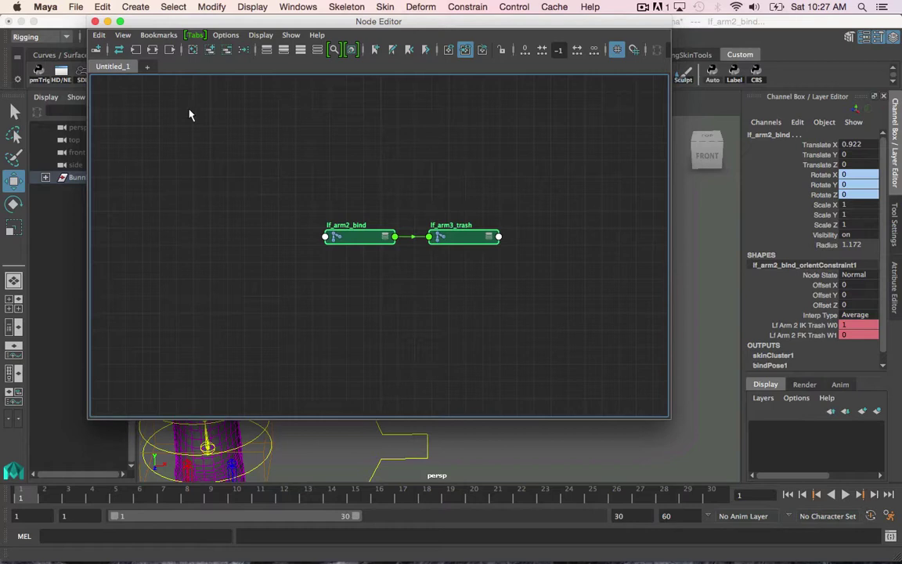
- Create a Plus Minus Average utility node in the graph
click(96, 51)
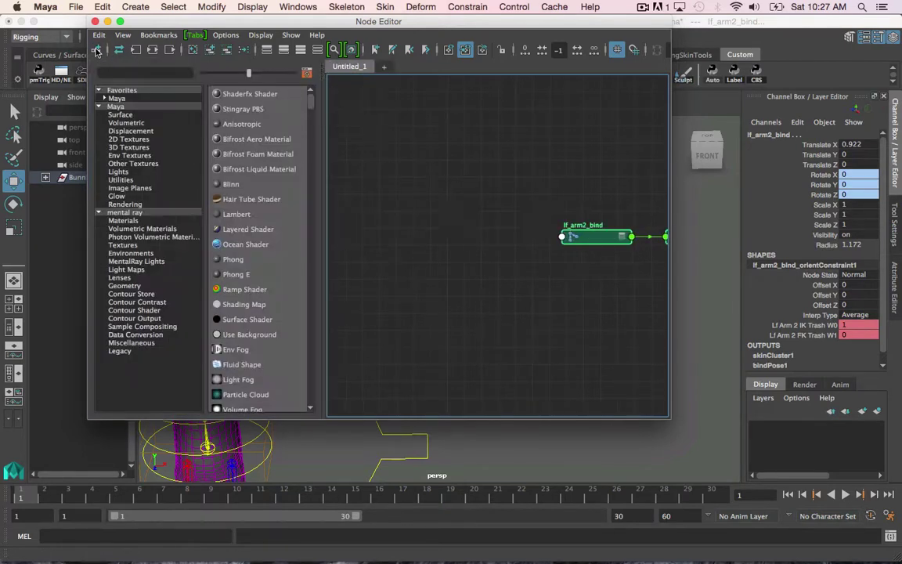
click(124, 179)
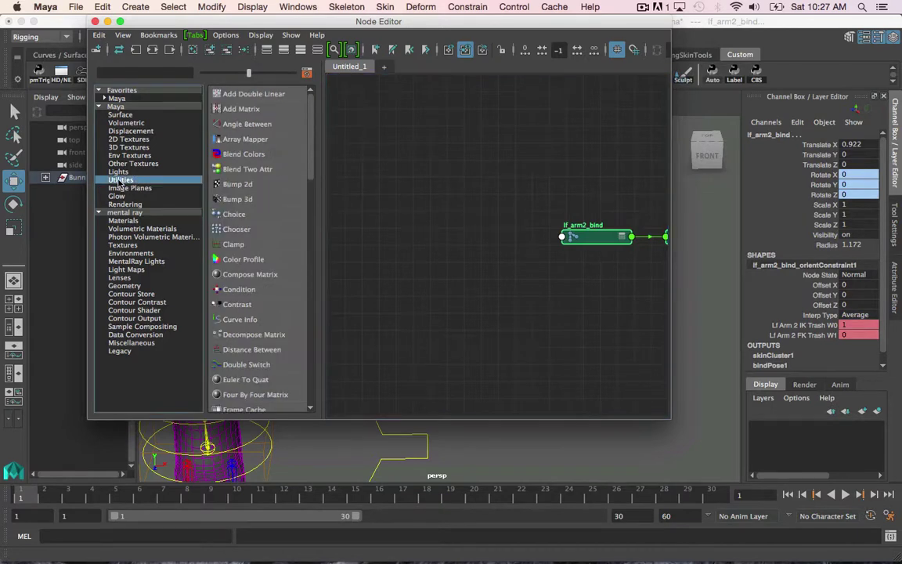
scroll(251, 235, down, 10)
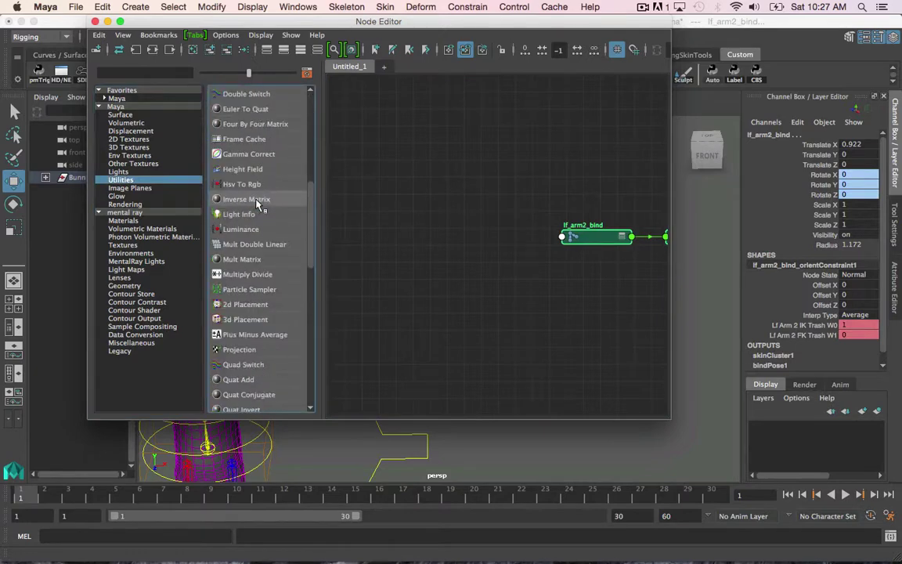
click(260, 291)
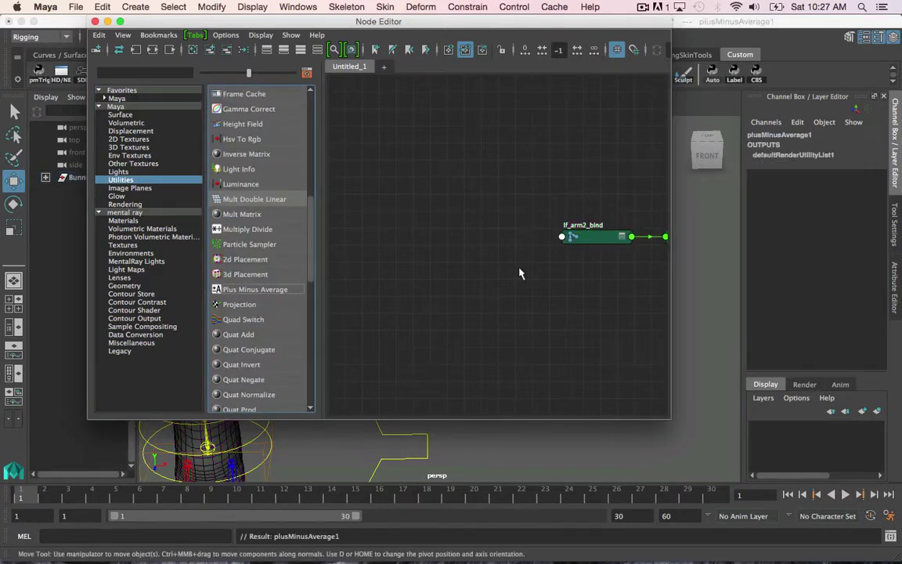
- Expand the elbow and wrist joint nodes to show their primary attributes, then frame all three nodes
click(96, 50)
middle_drag(247, 233, 289, 177)
scroll(316, 181, up, 3)
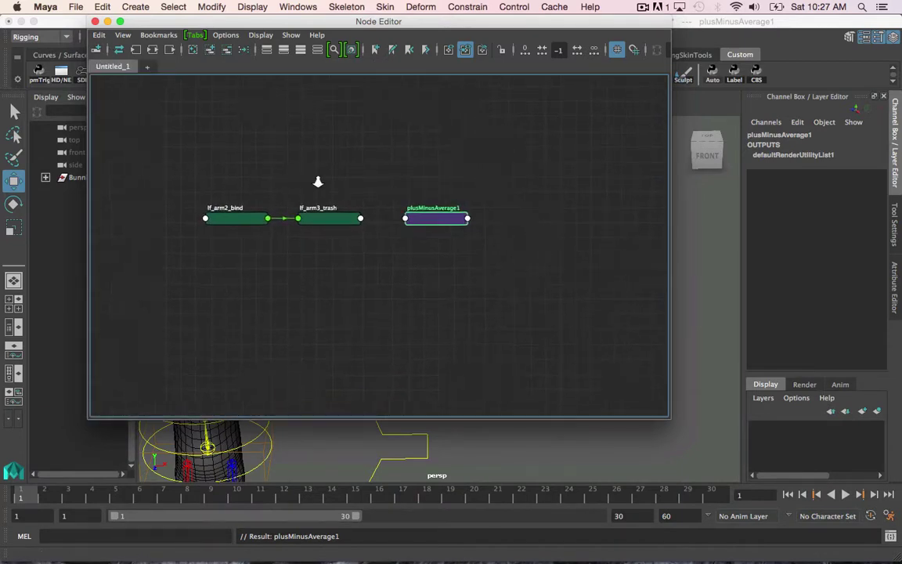
drag(168, 142, 376, 222)
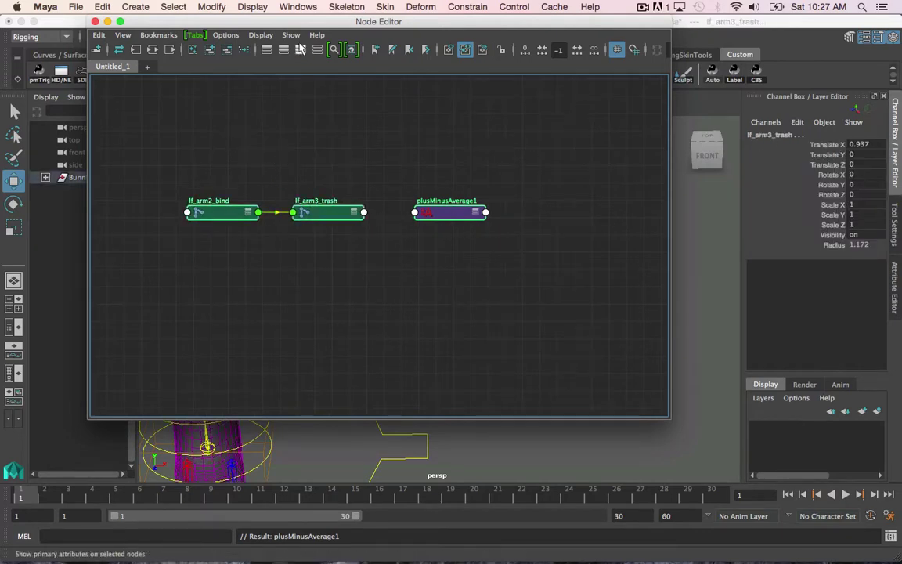
click(301, 51)
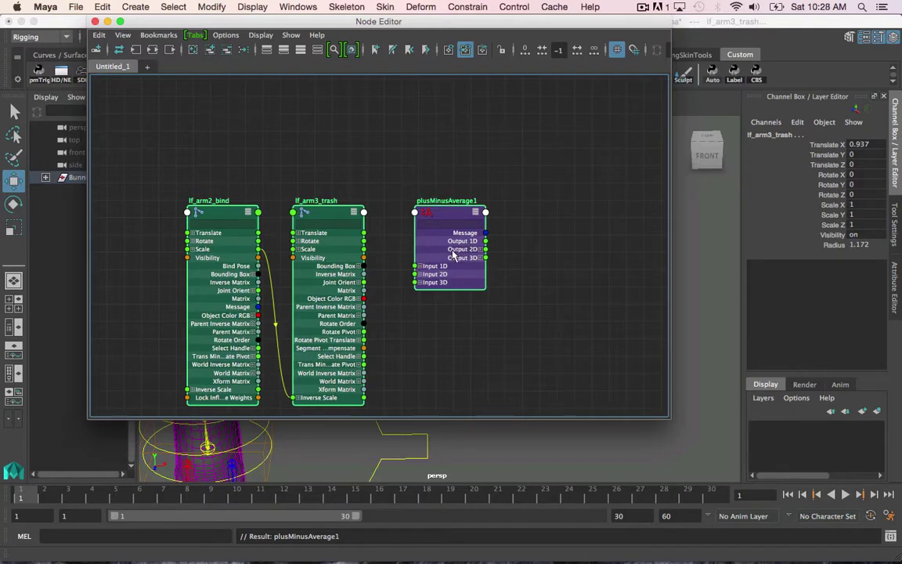
key(a)
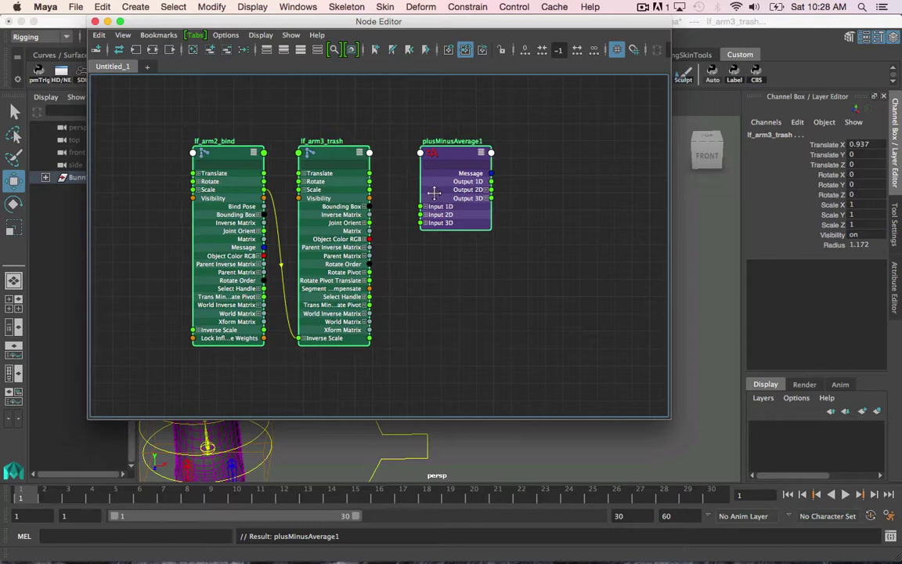
key(a)
- Move plusMinusAverage1, expand its Input 1D and expand lf_arm3_trash's Translate into X, Y, Z
click(400, 174)
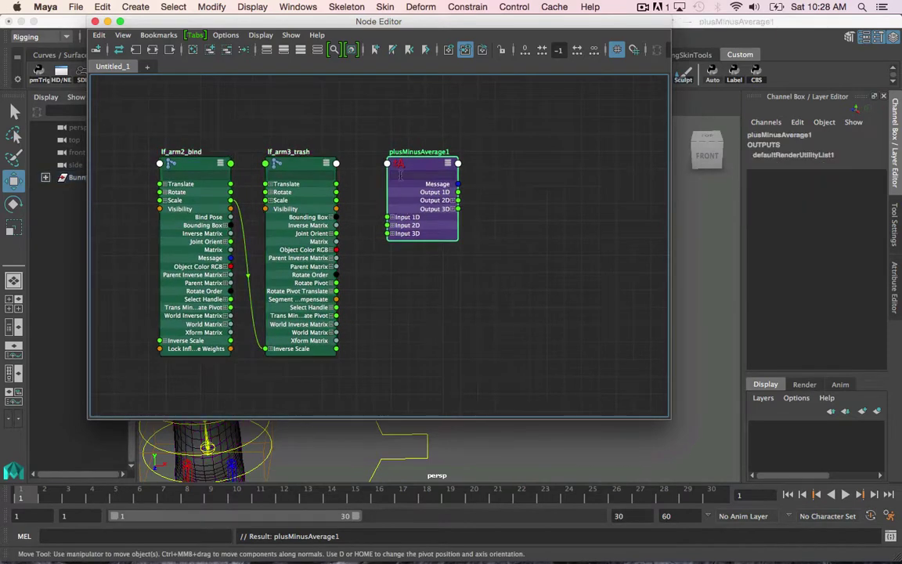
drag(417, 165, 469, 153)
click(443, 205)
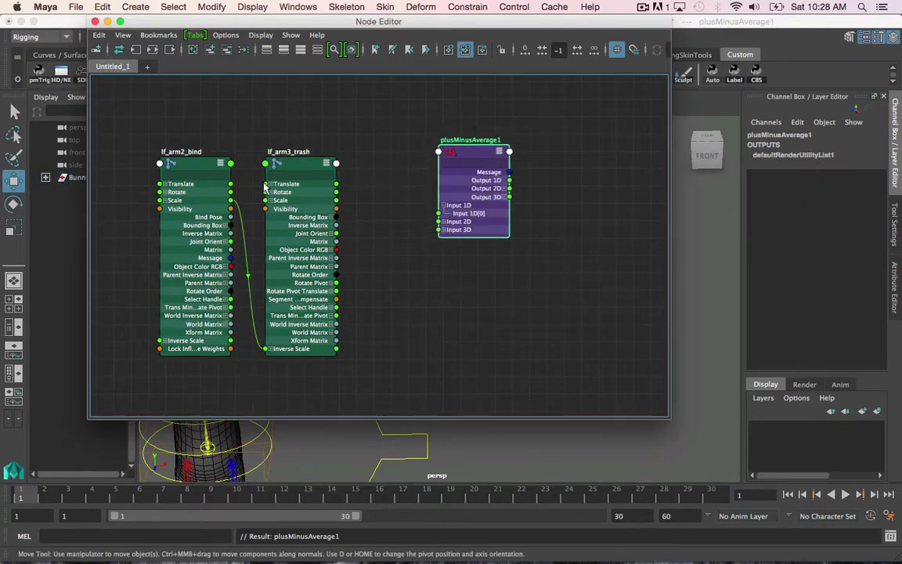
click(268, 184)
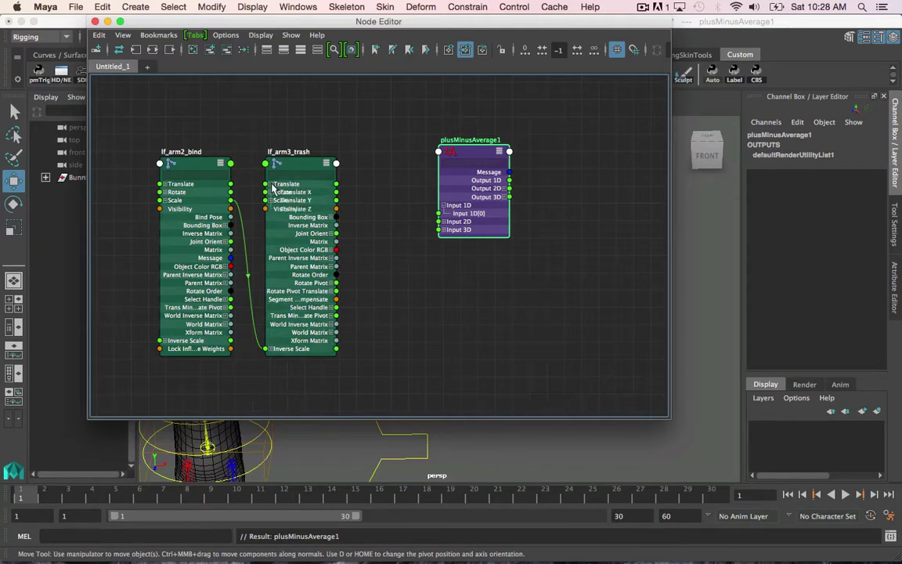
scroll(353, 201, up, 2)
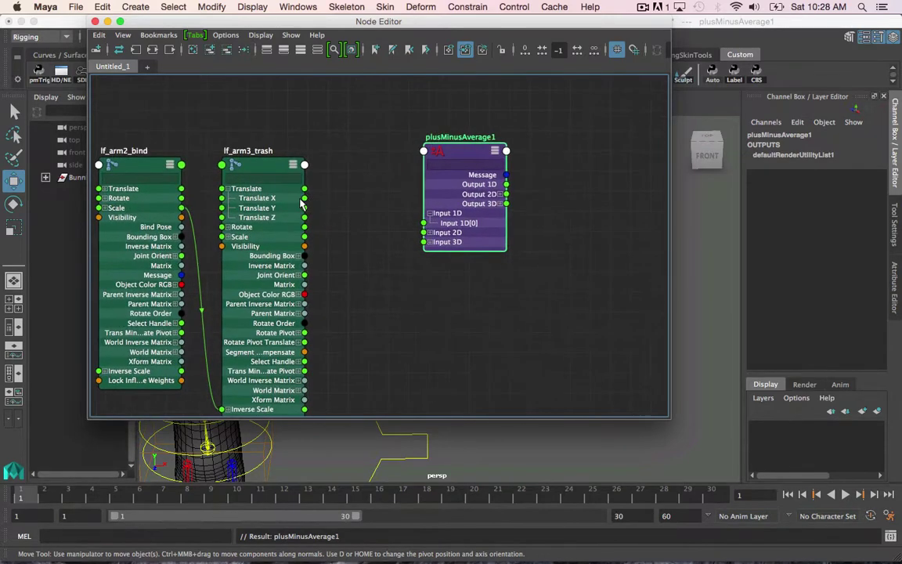
drag(305, 198, 364, 213)
drag(304, 198, 368, 206)
- Add 'import pymel.core as pm' to the script and run the setAttr lines setting Input 1D[0]–[2] to 0
click(890, 538)
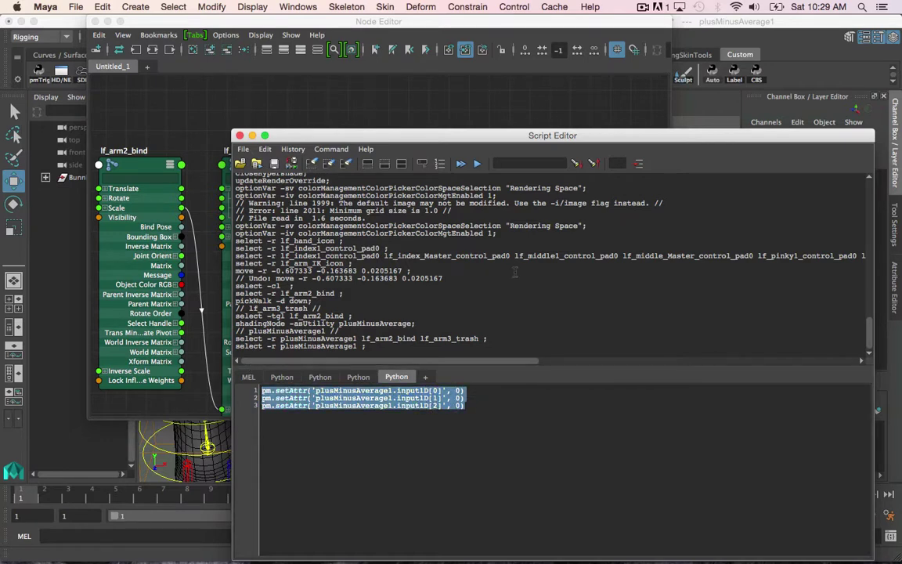
click(479, 165)
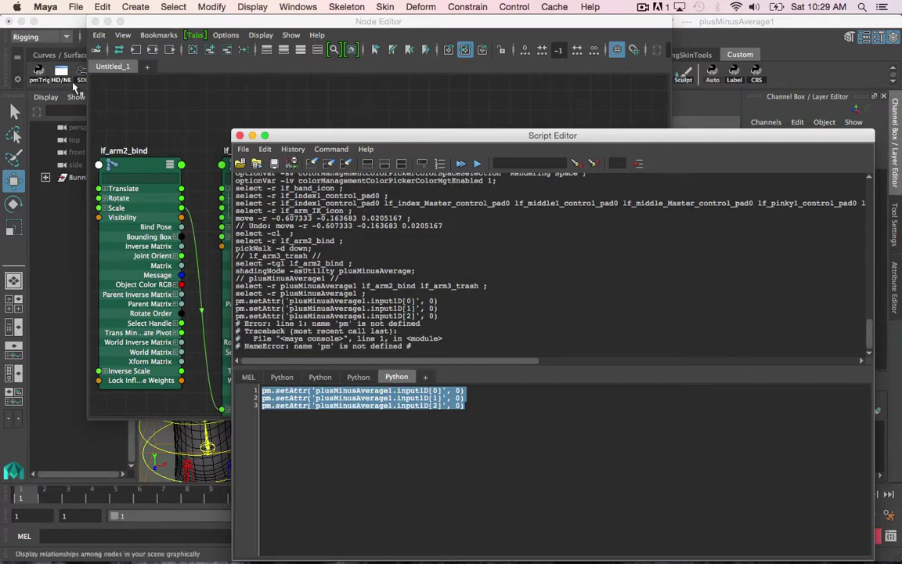
click(263, 390)
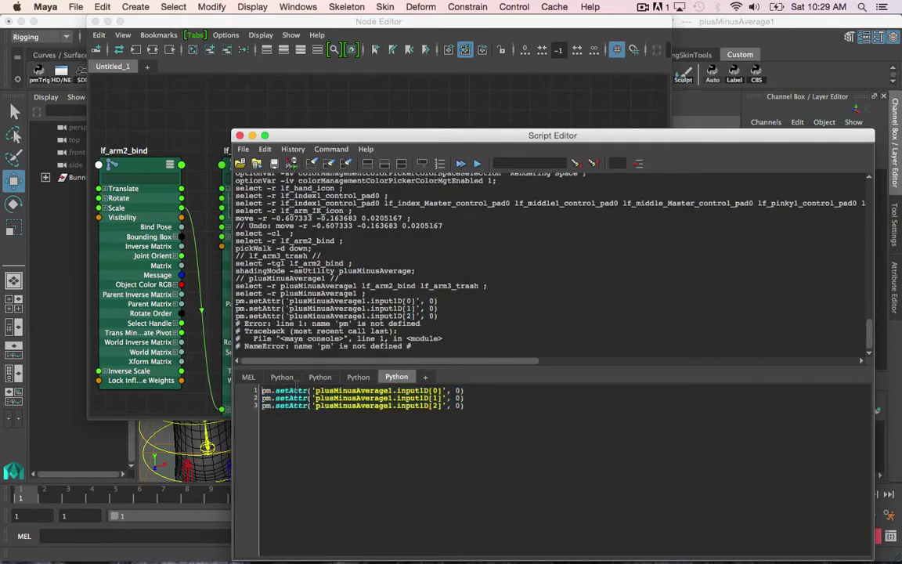
key(Return)
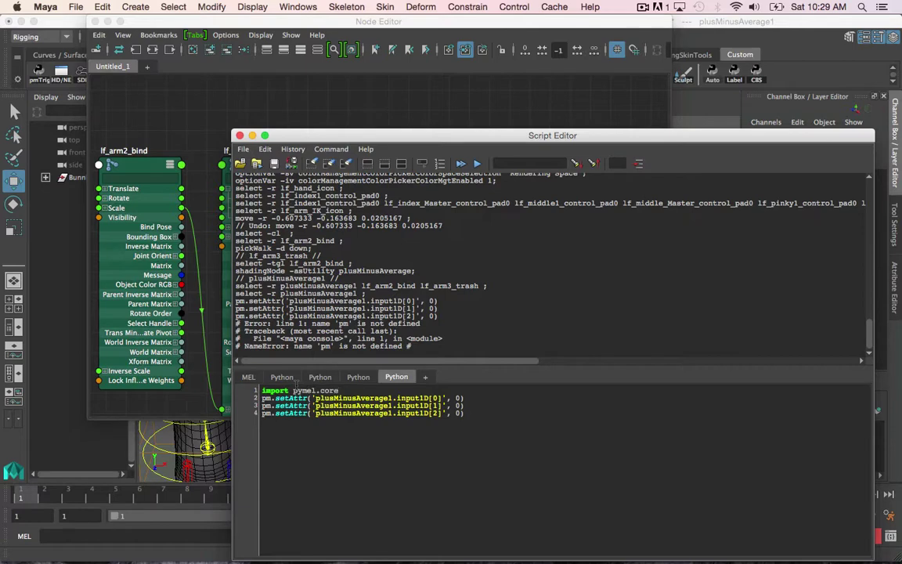
drag(471, 415, 262, 389)
click(477, 164)
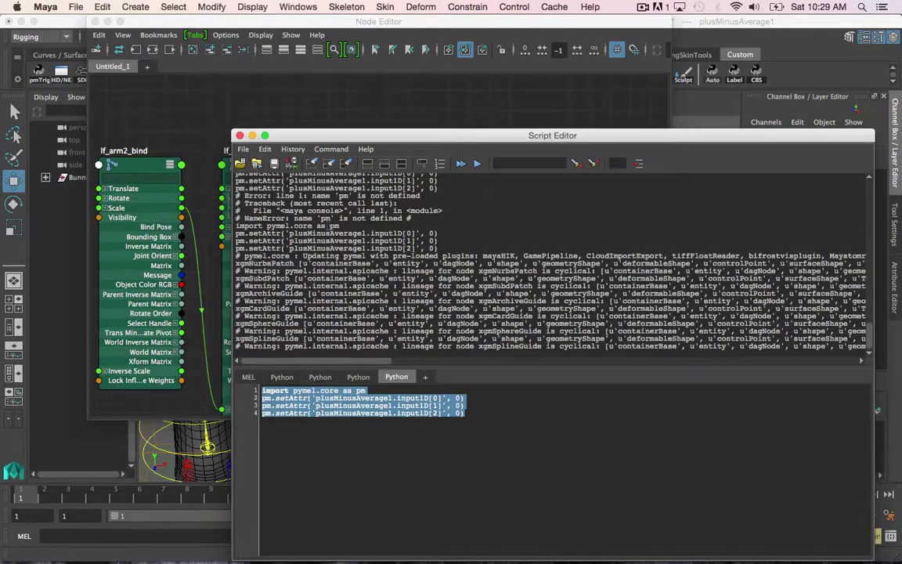
click(240, 137)
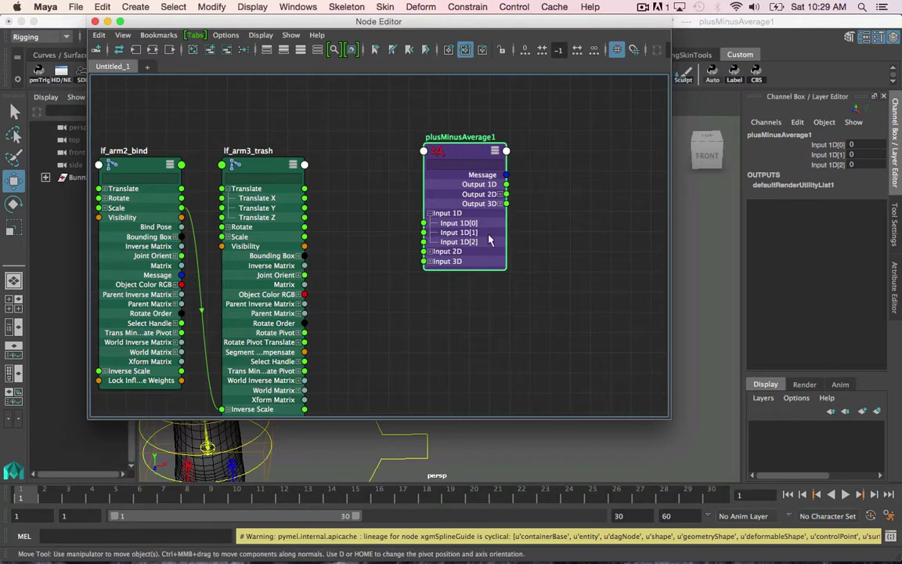
- Connect lf_arm2_bind Translate X to Input 1D[0] and lf_arm3_trash Translate X to Input 1D[1]
middle_drag(340, 232, 339, 242)
click(310, 214)
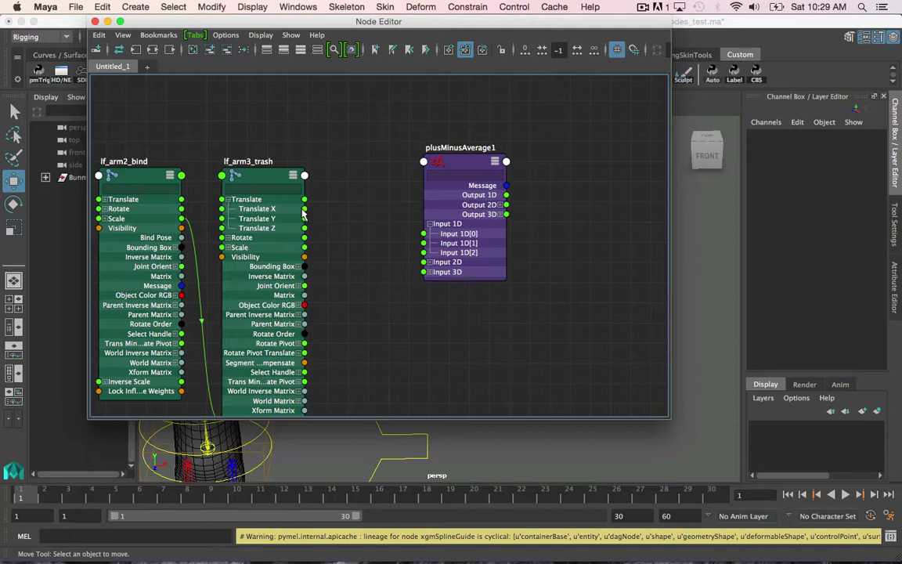
click(103, 199)
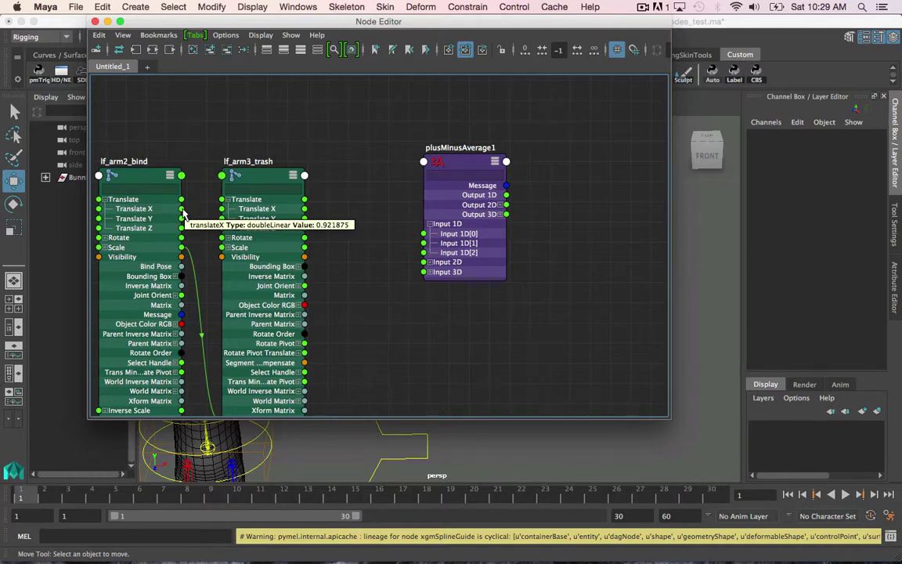
drag(181, 209, 425, 234)
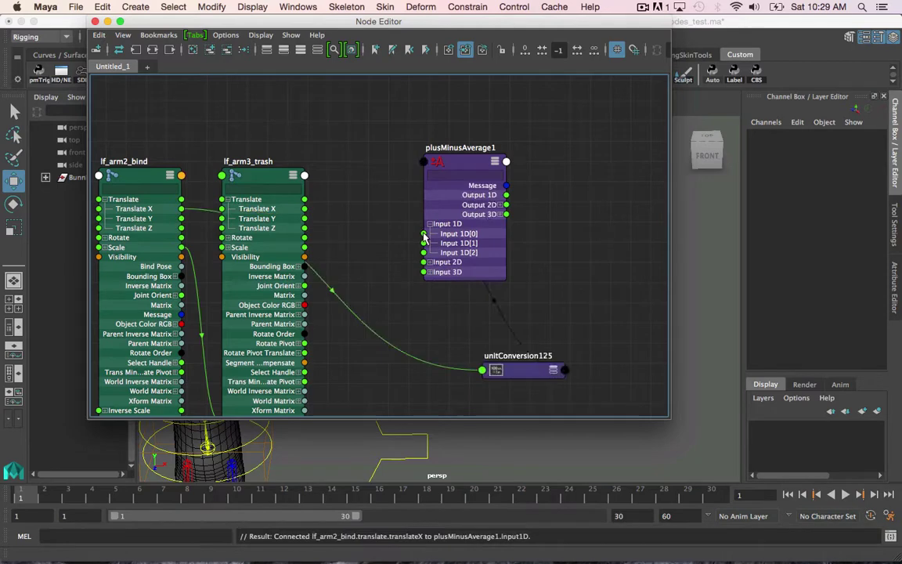
drag(323, 210, 424, 225)
- Select plusMinusAverage1 and check its inputs read 0.922 and 0.937
alt+middle_drag(533, 179, 495, 171)
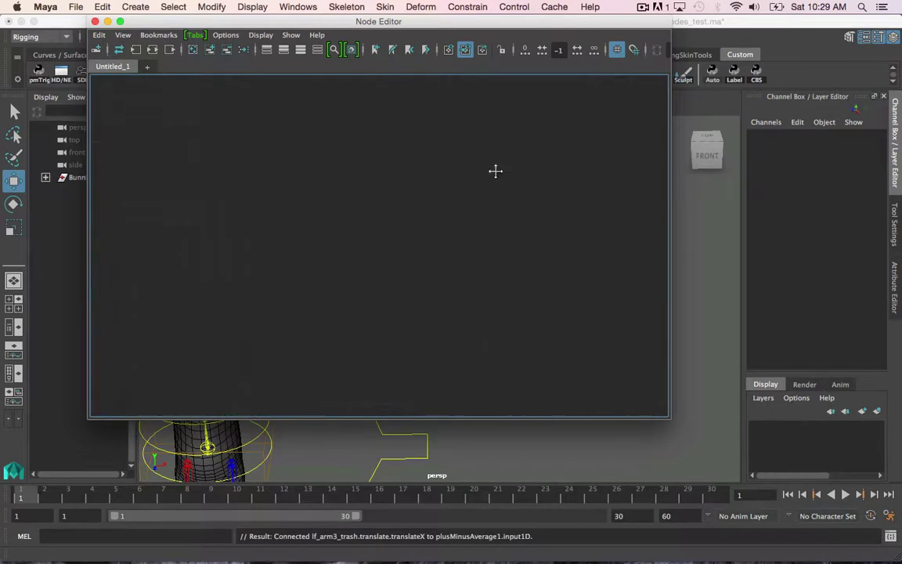
click(428, 174)
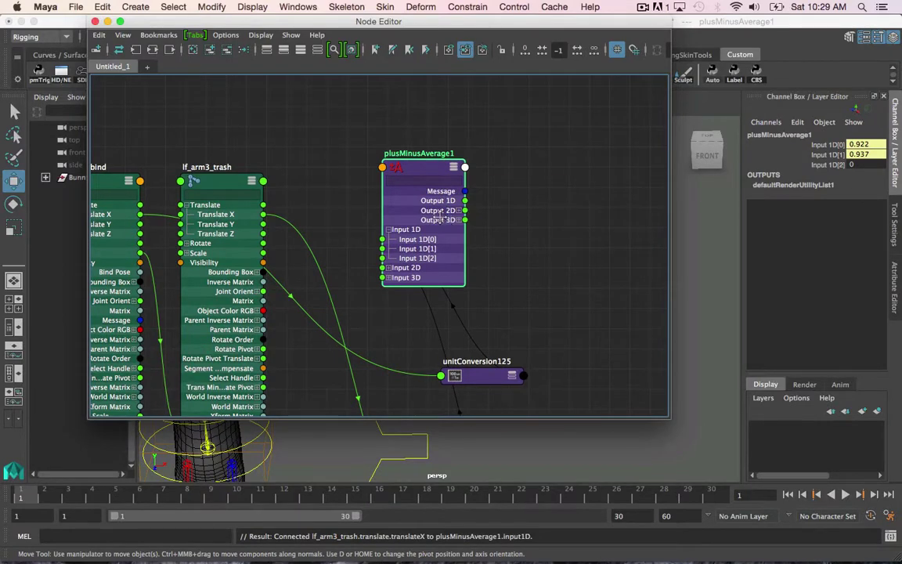
alt+middle_drag(627, 227, 581, 223)
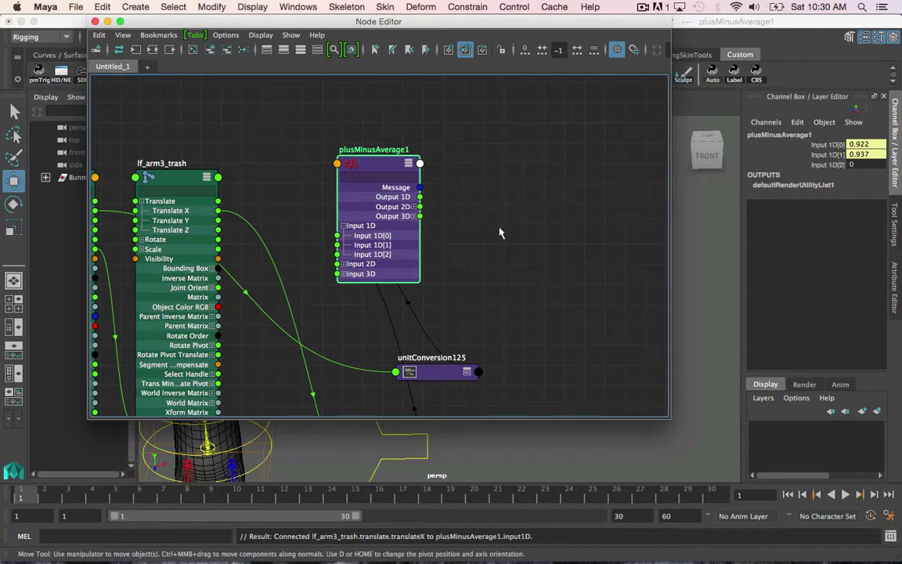
alt+middle_drag(502, 232, 430, 208)
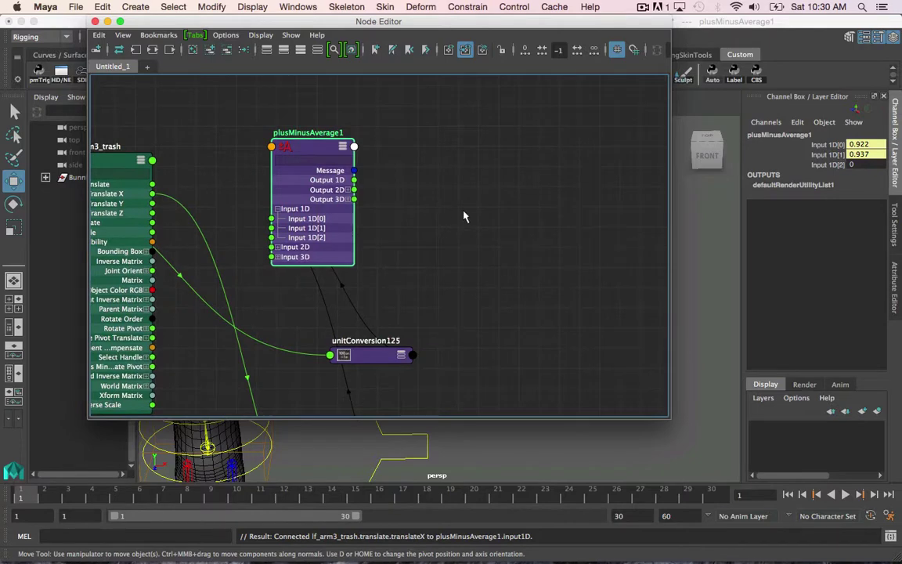
scroll(463, 216, down, 1)
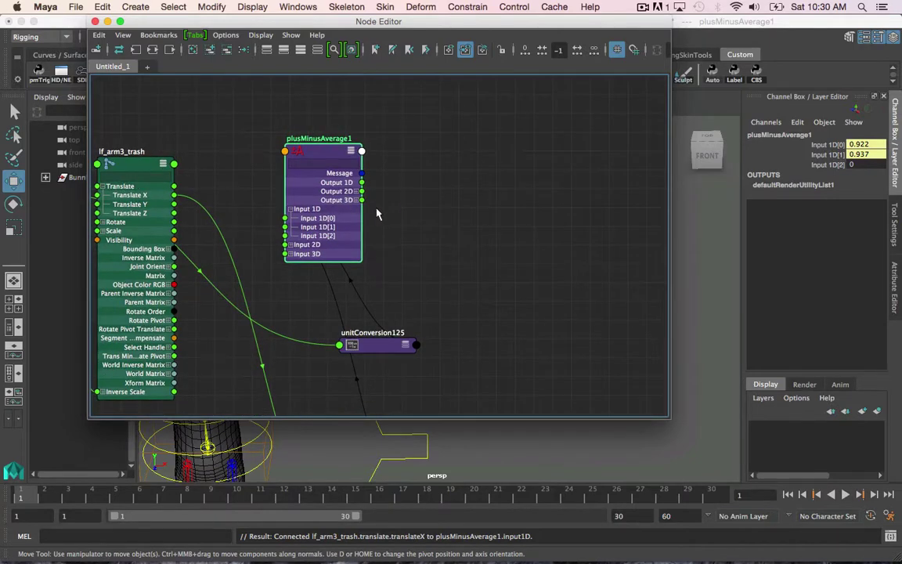
- Create a Multiply Divide node, place multiplyDivide2 beside plusMinusAverage1 and show its full attributes
click(97, 50)
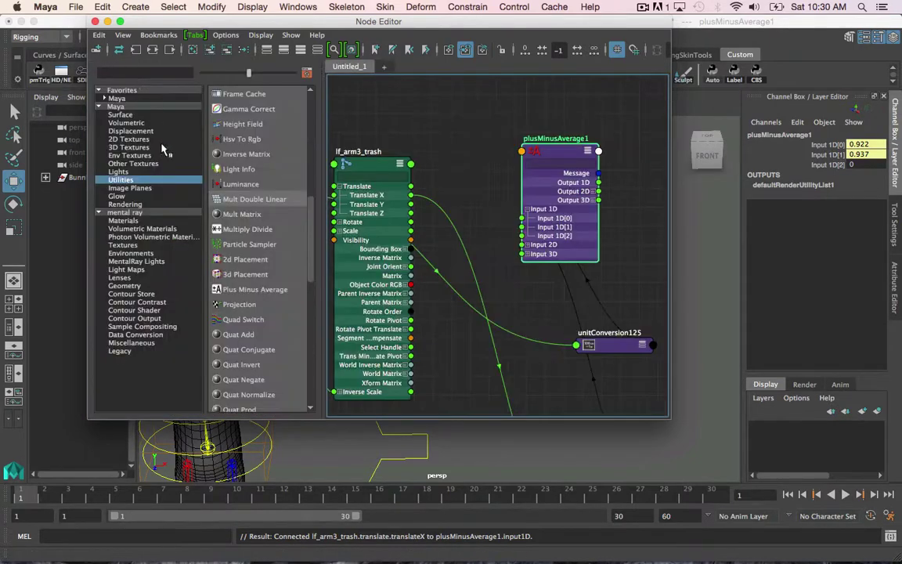
click(239, 229)
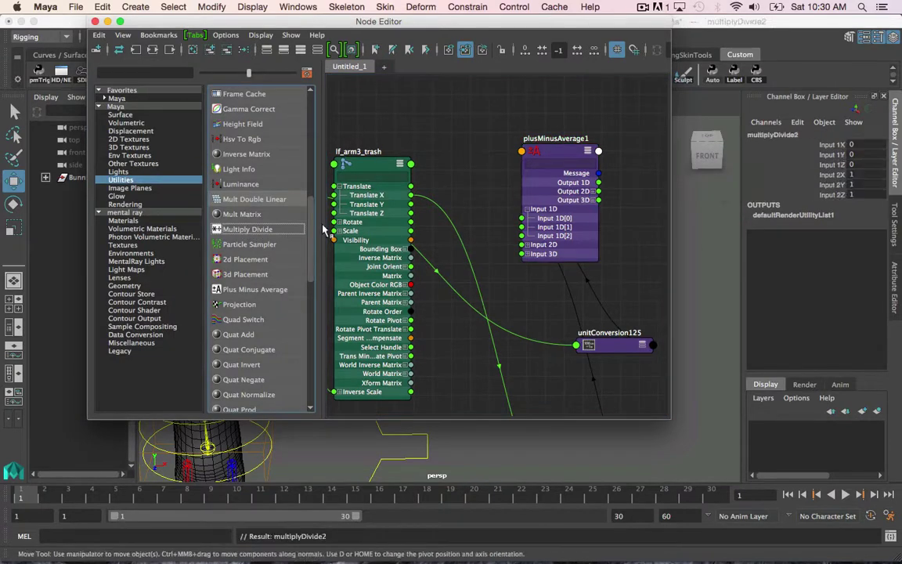
click(97, 49)
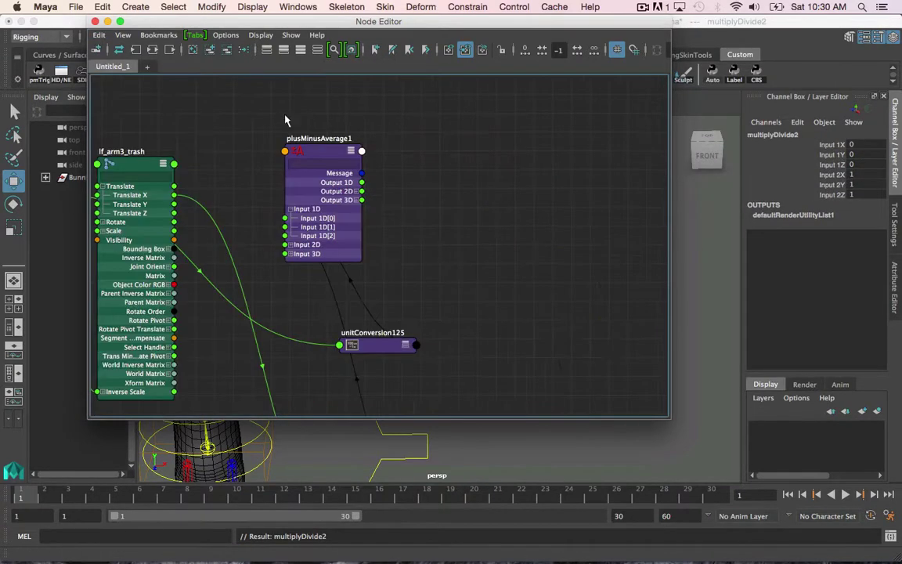
scroll(298, 242, down, 5)
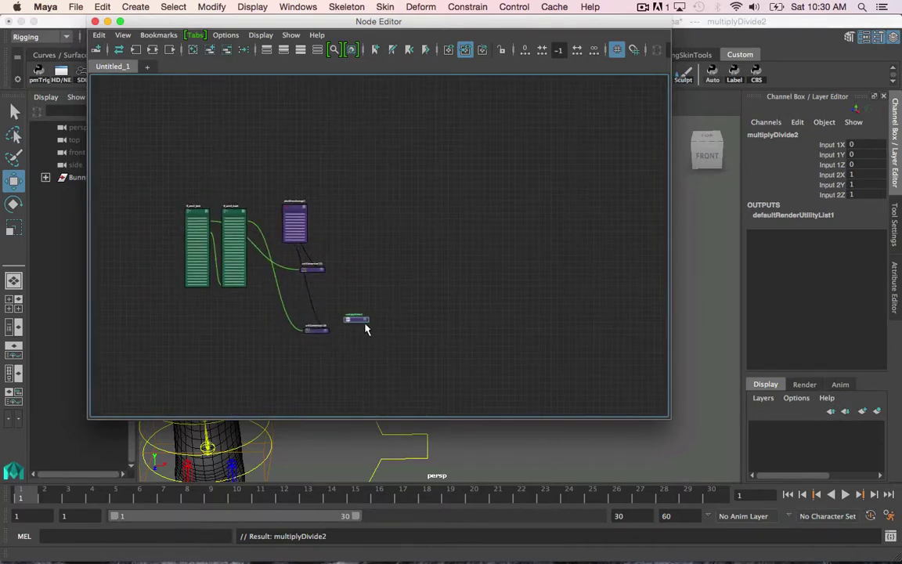
drag(357, 320, 342, 211)
scroll(342, 212, up, 4)
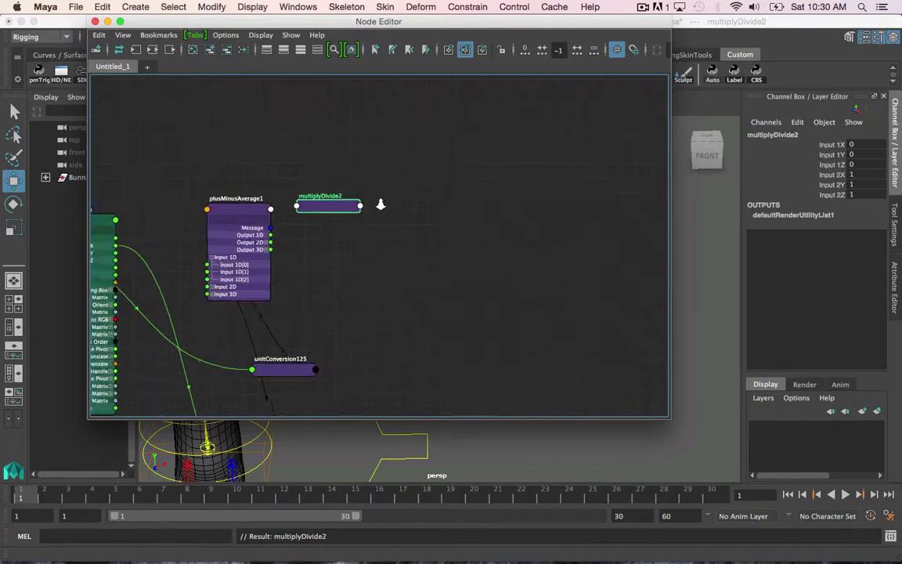
scroll(380, 204, up, 3)
key(3)
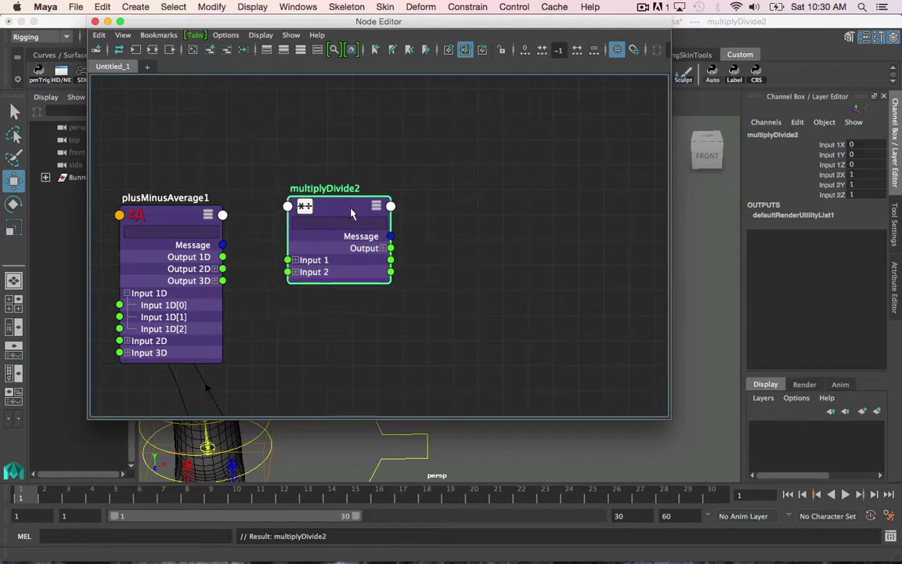
alt+middle_drag(345, 271, 436, 240)
- Connect plusMinusAverage1 Output 1D to multiplyDivide2 Input 1X, which now reads 1.859
click(385, 229)
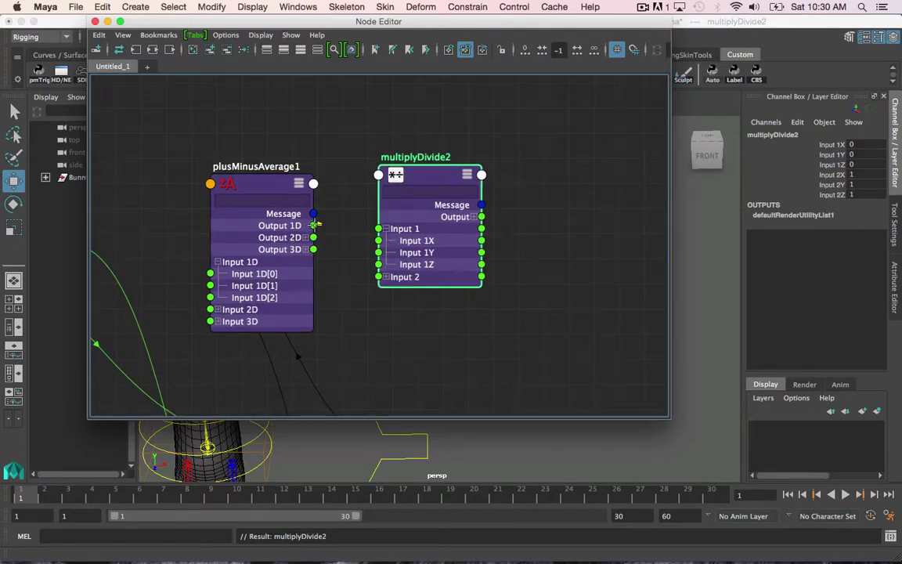
drag(313, 226, 379, 240)
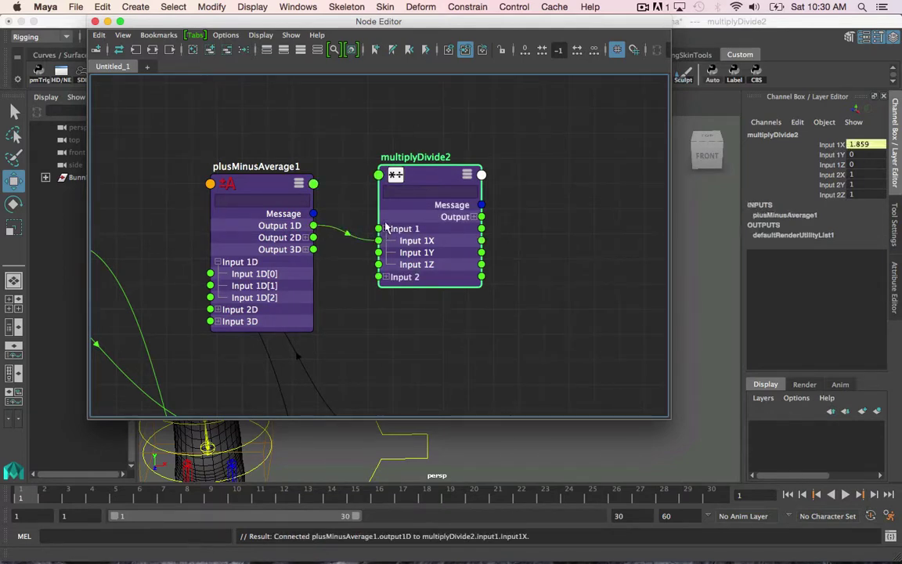